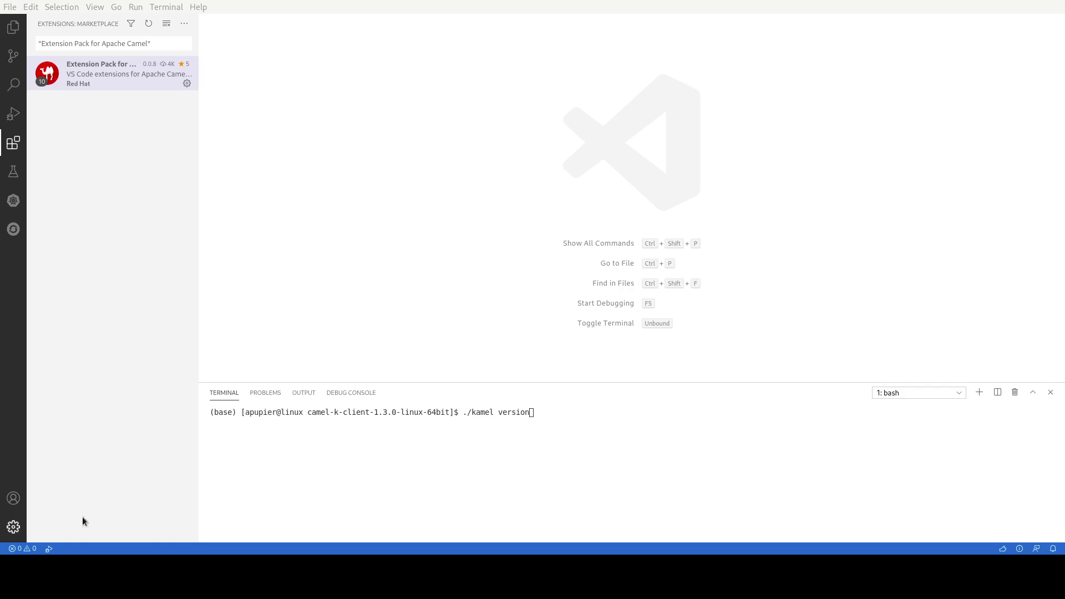
Review the Camel extension pack details and confirm ./kamel version reports client 1.3.0
click(126, 77)
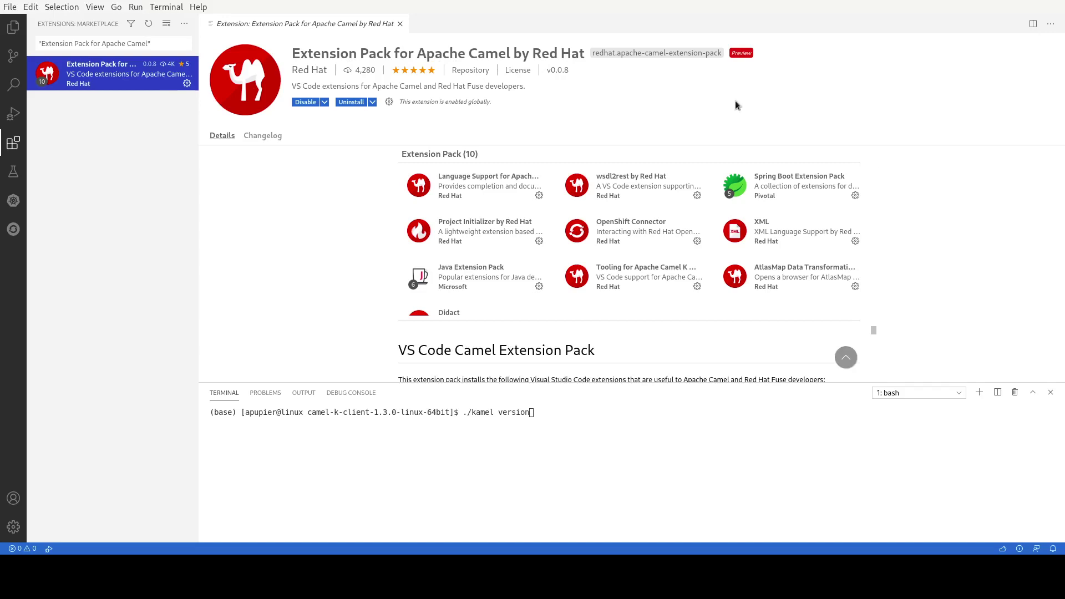
click(539, 411)
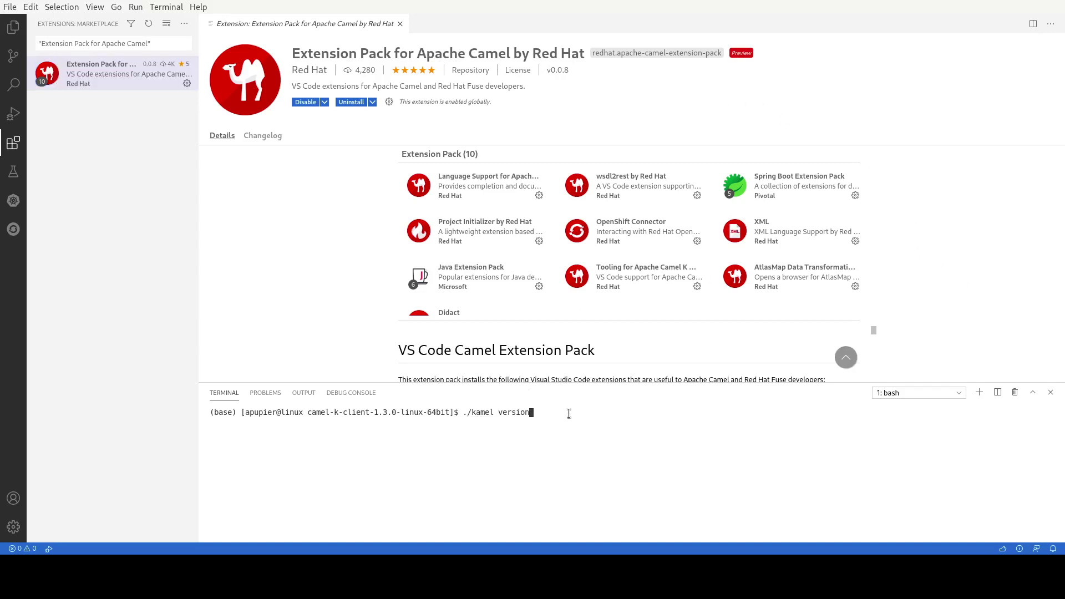
key(Return)
double_click(278, 421)
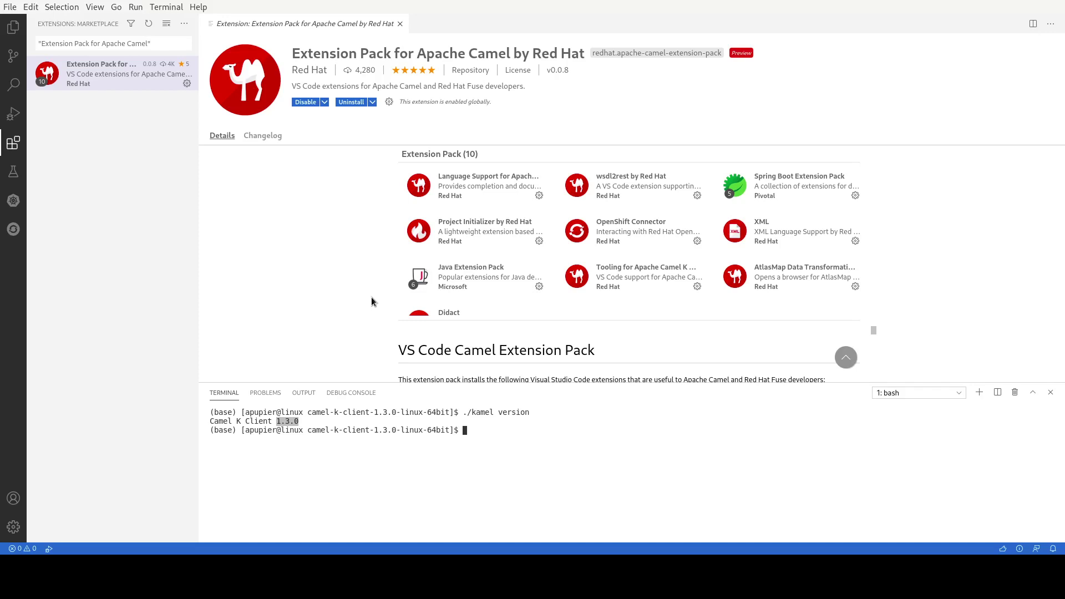
Show the project files, close the extension details, and create a Java Camel K integration named Demo
click(14, 27)
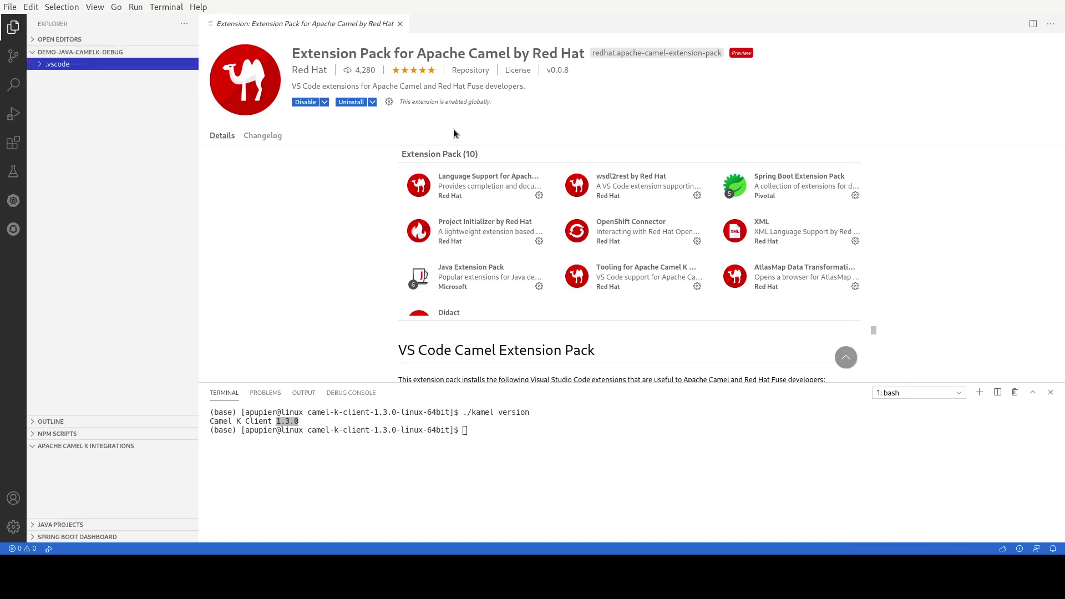
click(399, 25)
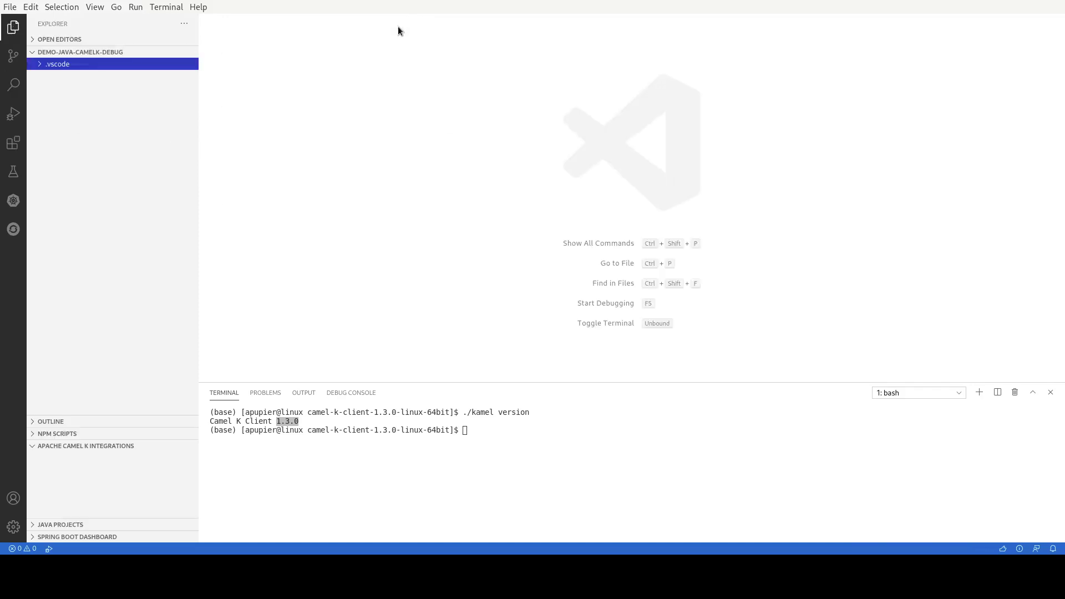
key(ctrl+shift+p)
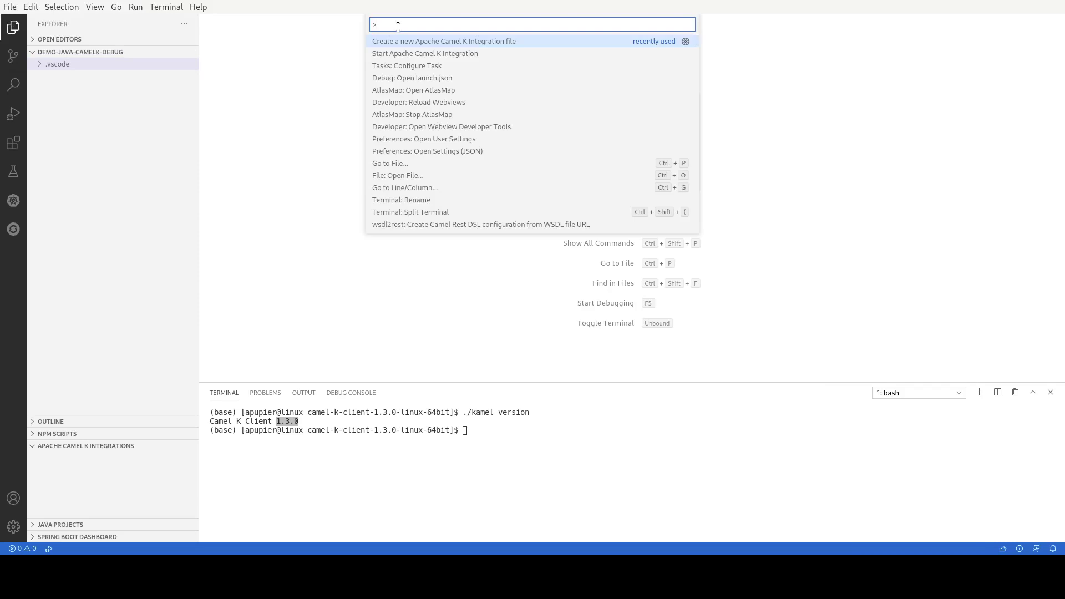
key(Return)
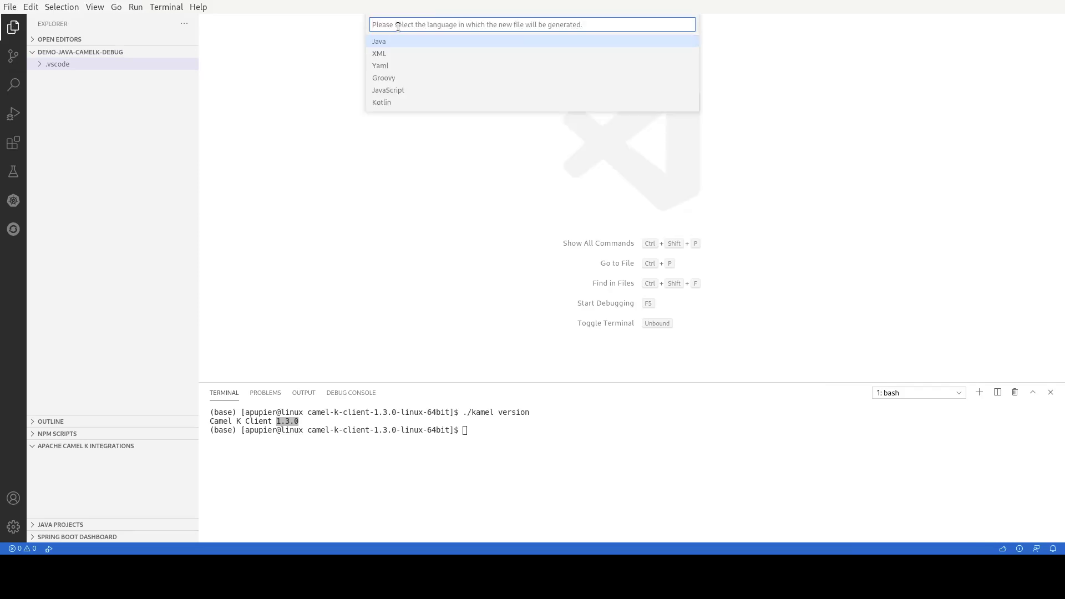
key(Return)
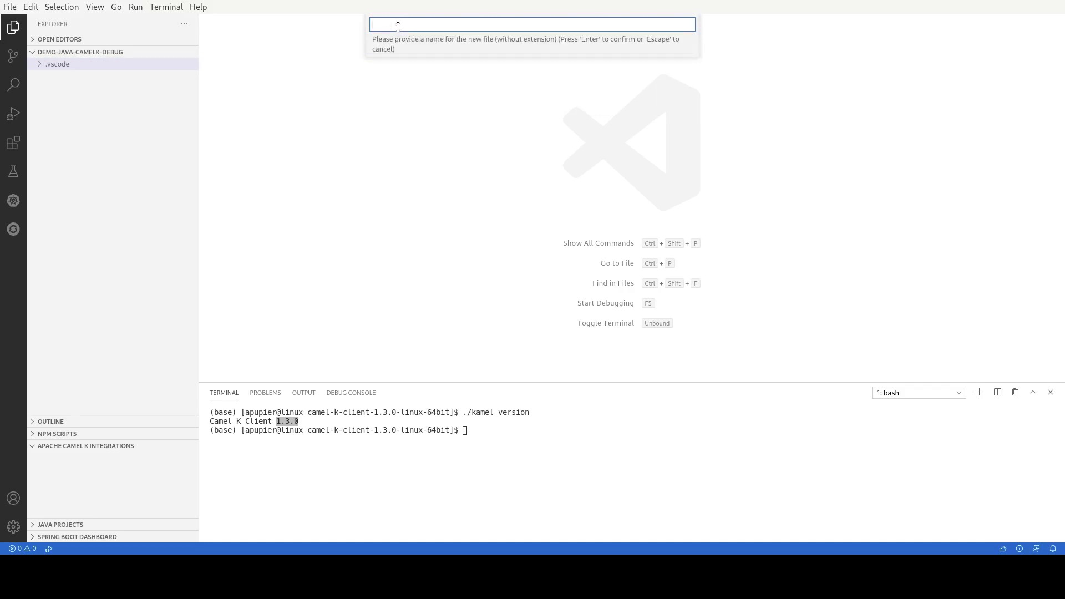
text(Demo)
key(Return)
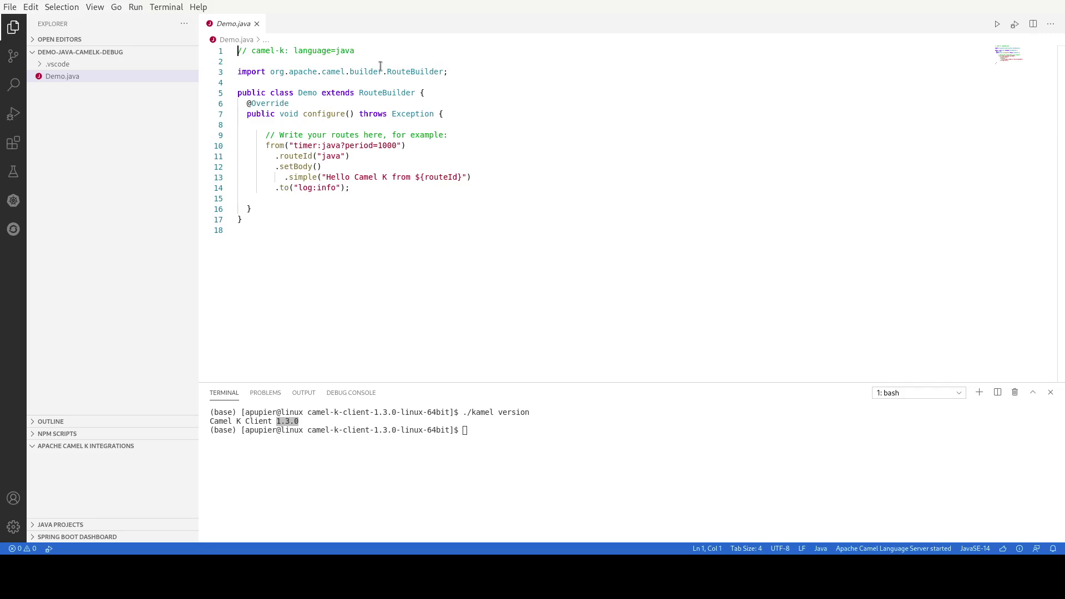
Add .process(new Processor(){...}) with its import on a new line after line 13
click(479, 176)
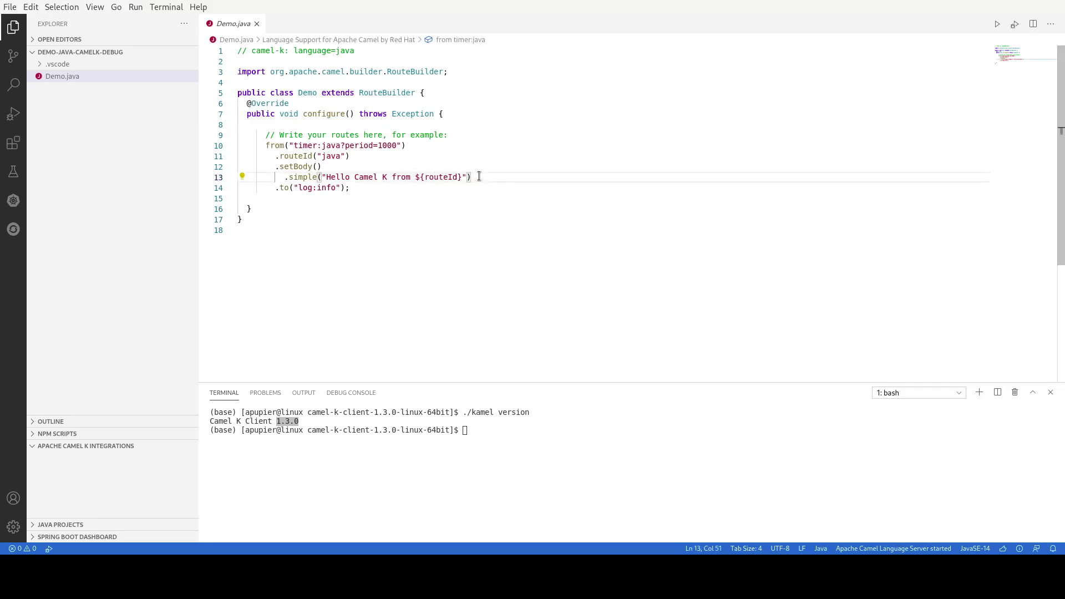
key(Return)
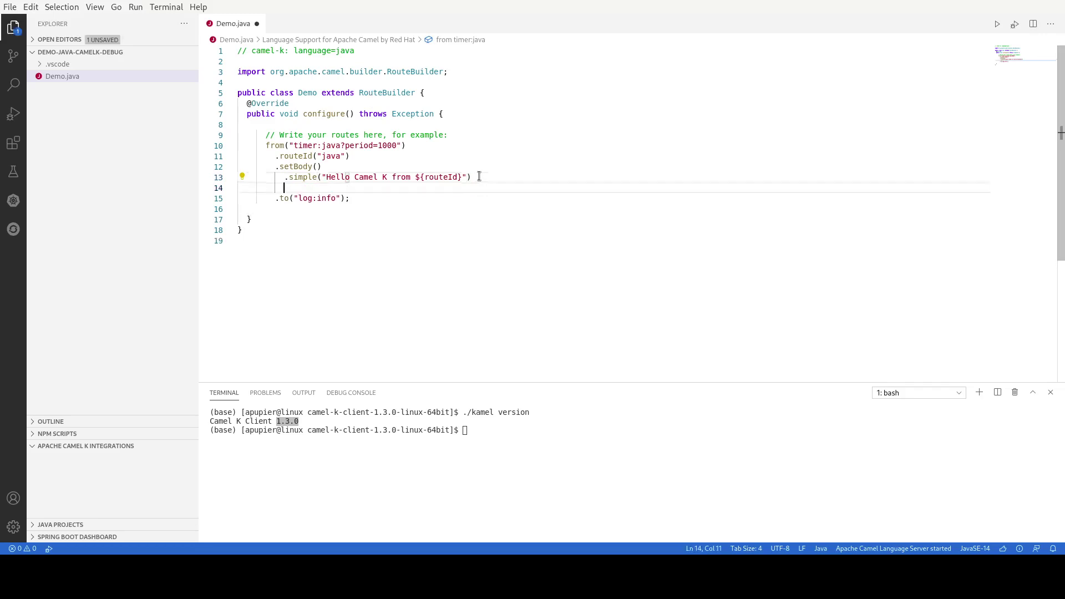
text(.proce)
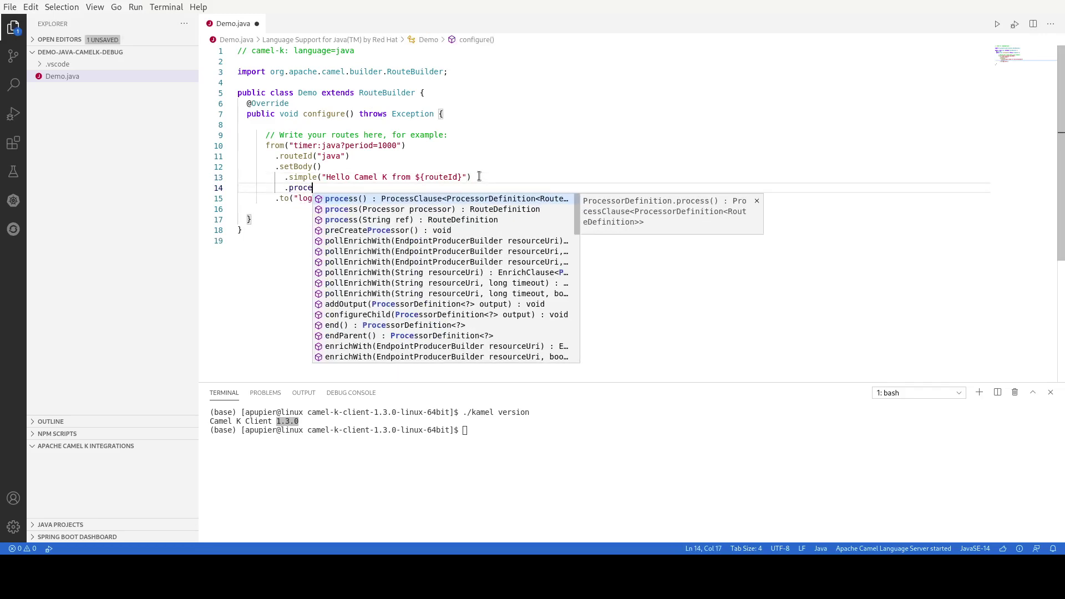
text(ss)
key(Down)
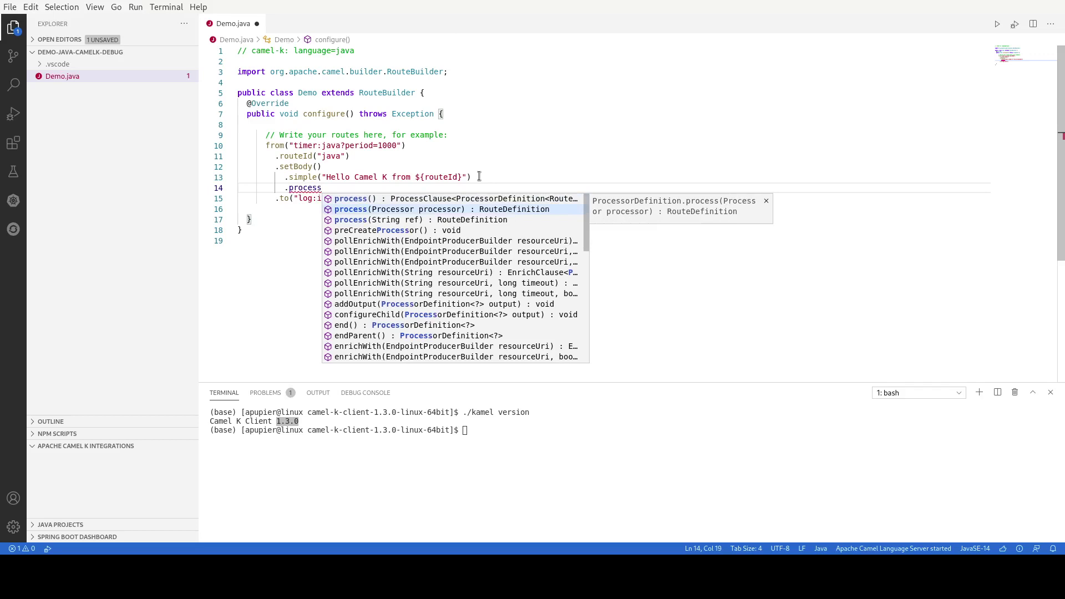
key(Return)
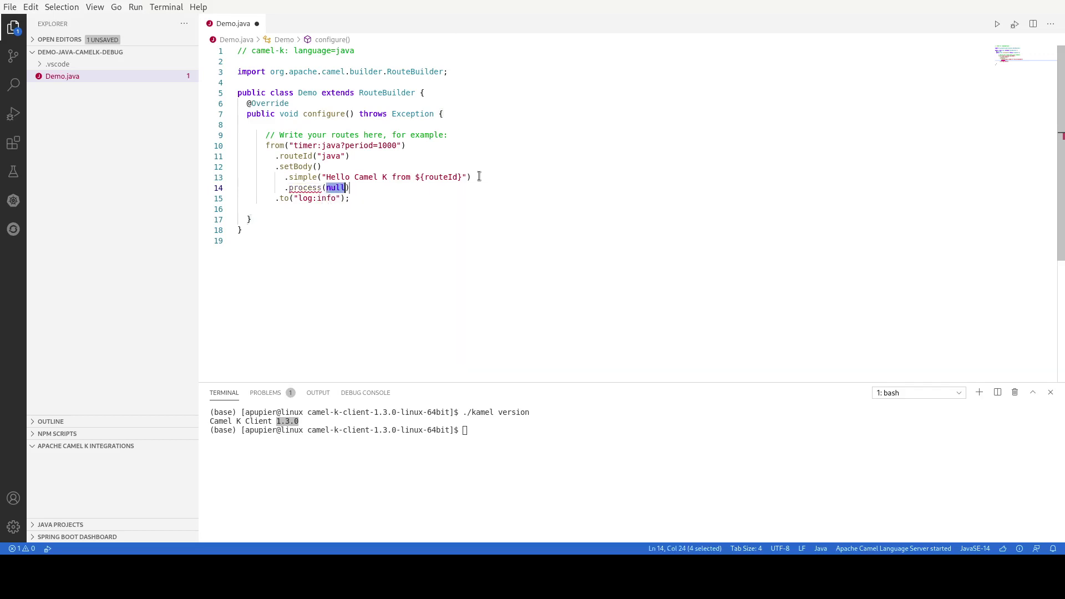
text(new Proc)
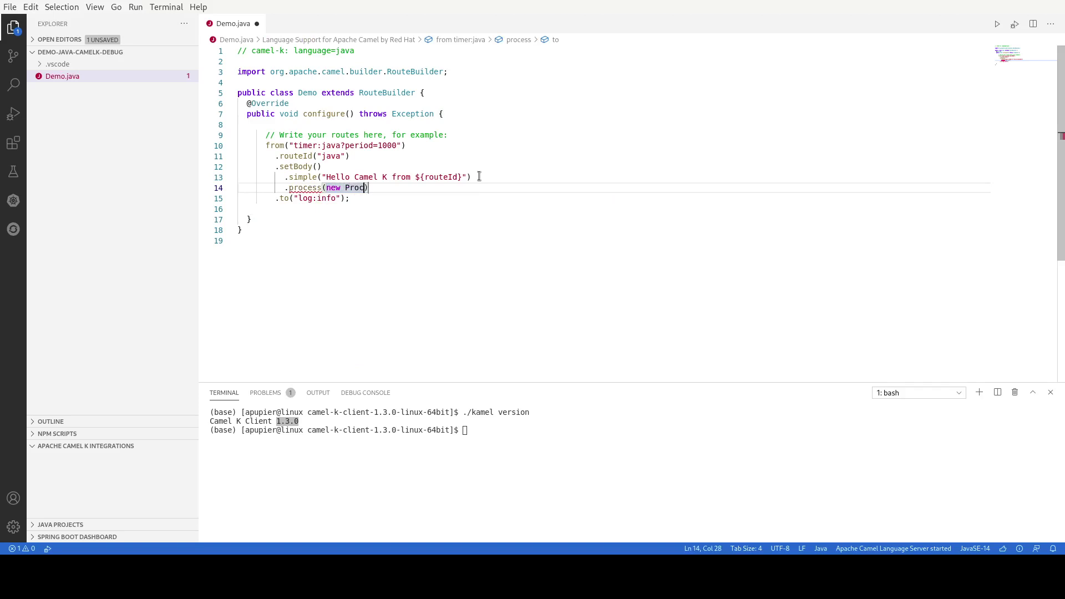
text(ess)
key(Down)
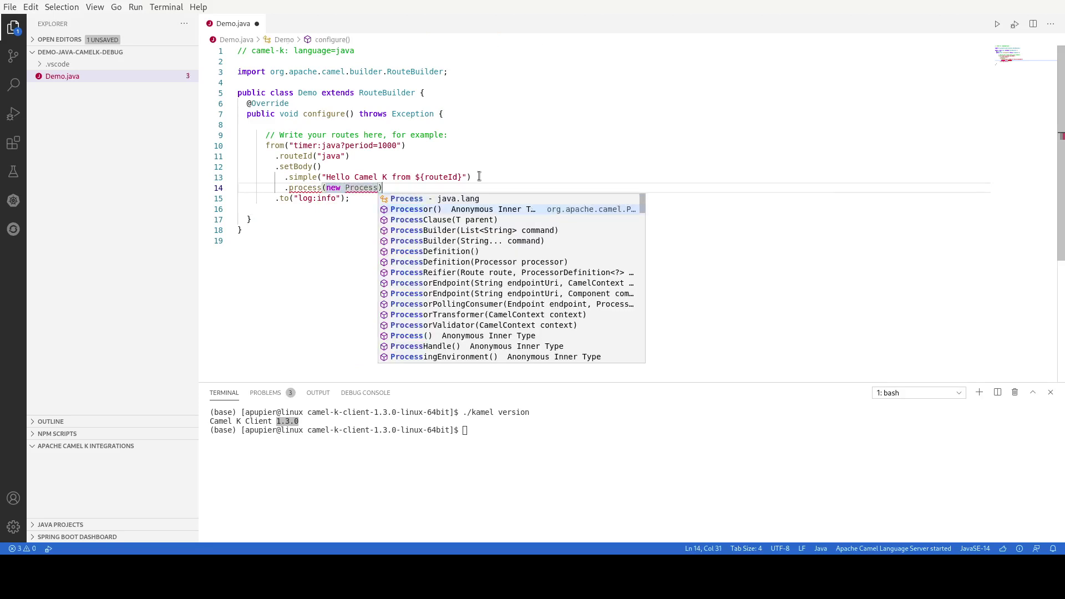
key(Return)
Generate process(Exchange) with a println of "for breakpoint", replacing the TODO, and save Demo.java
key(ctrl+space)
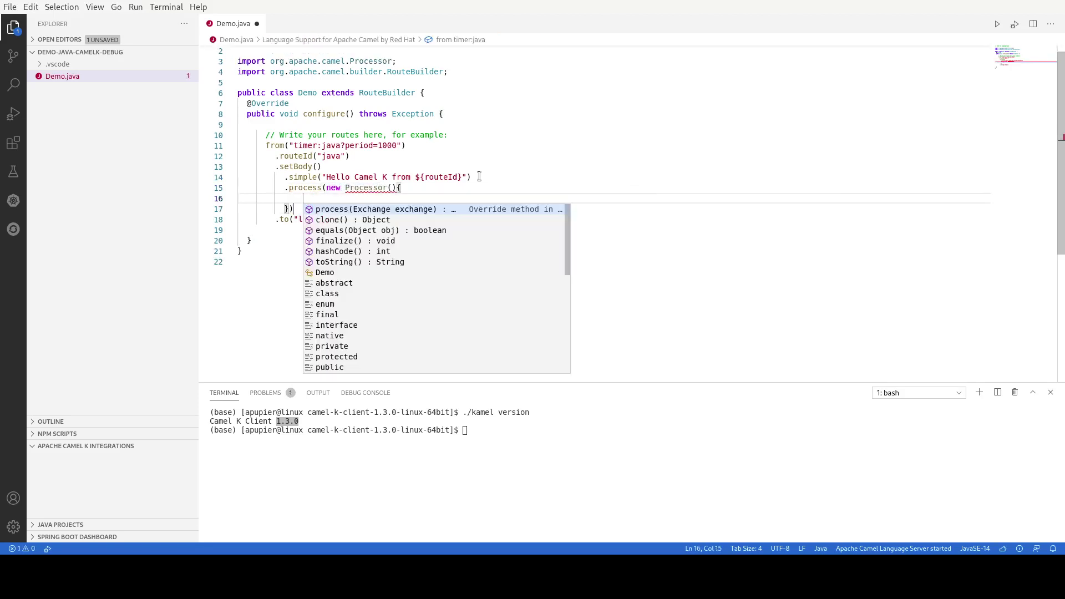
key(Return)
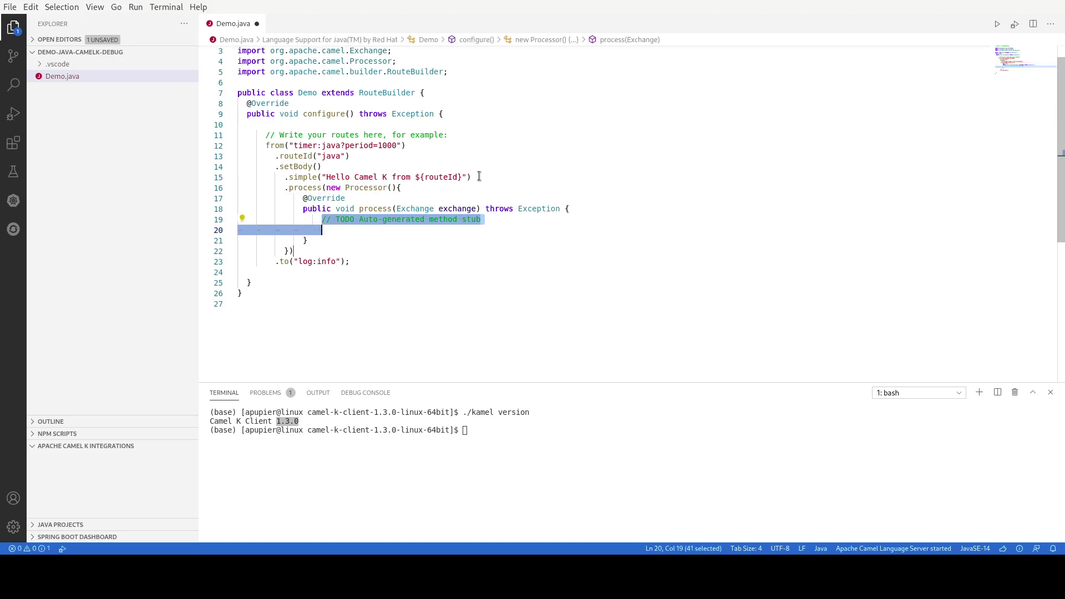
key(BackSpace)
text(sys)
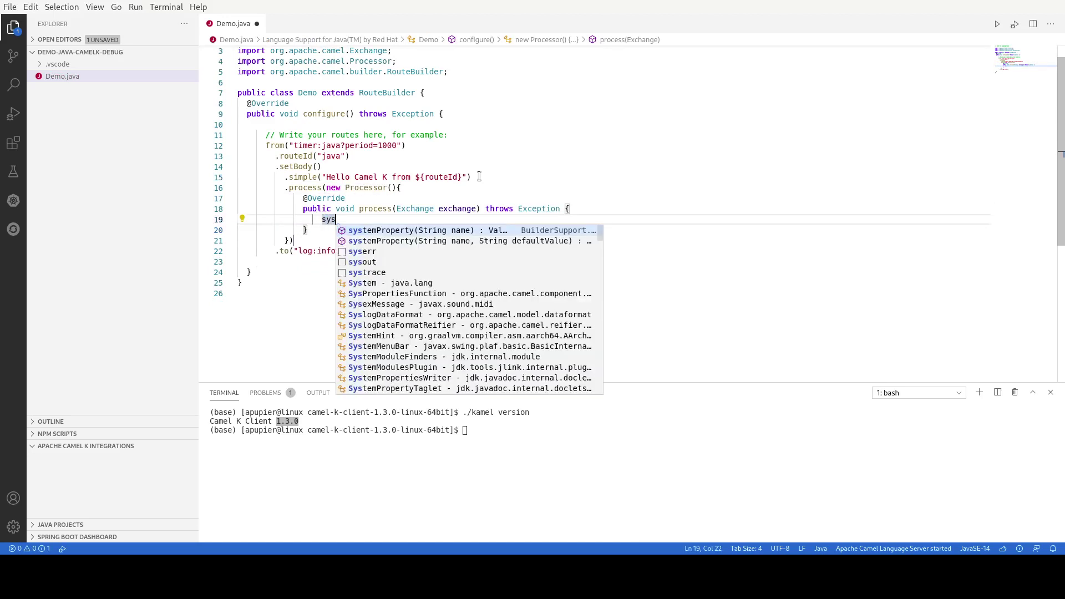
text(out)
key(Return)
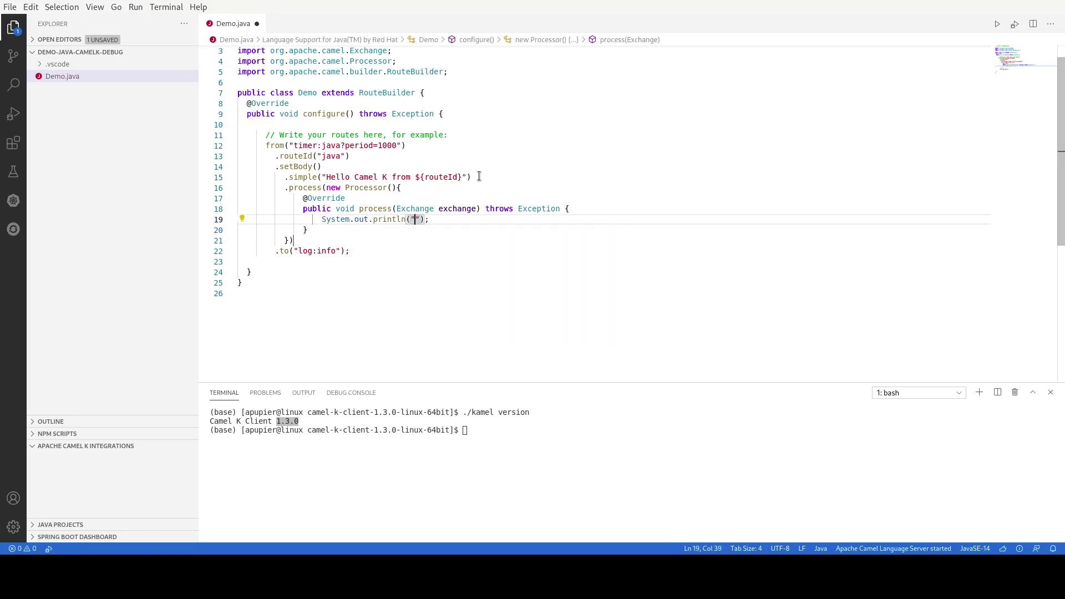
text(for breakpoint)
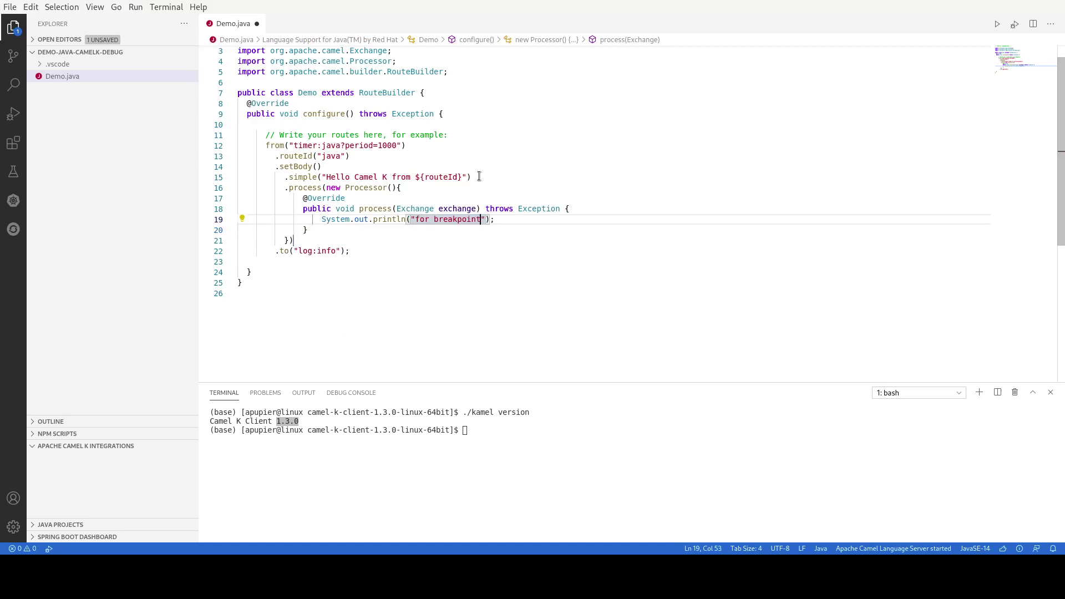
key(ctrl+s)
Toggle a breakpoint on line 19, the println inside the process method
click(204, 220)
click(500, 218)
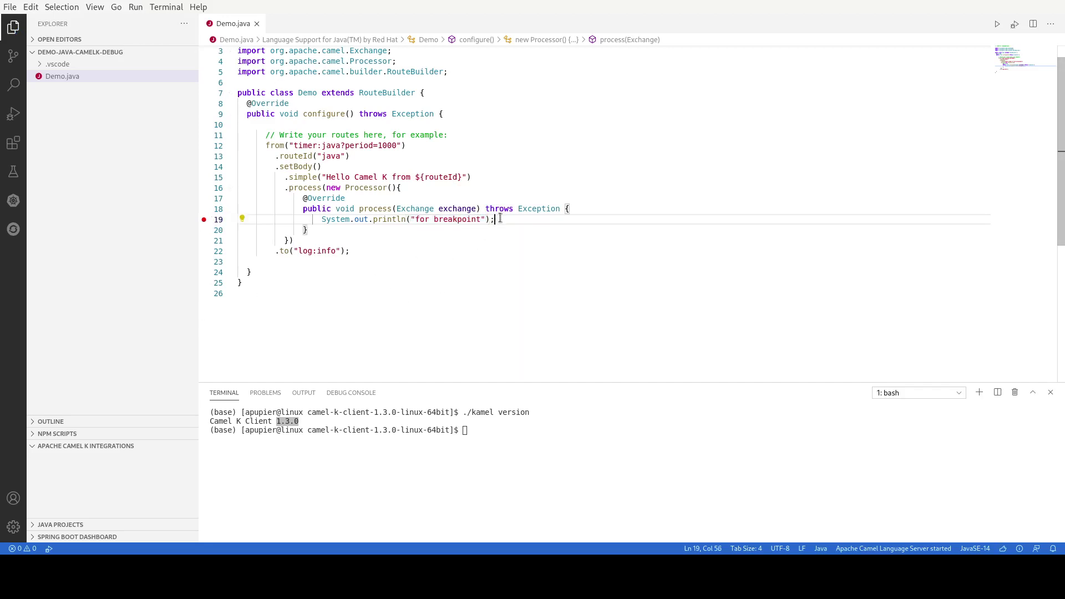
click(488, 197)
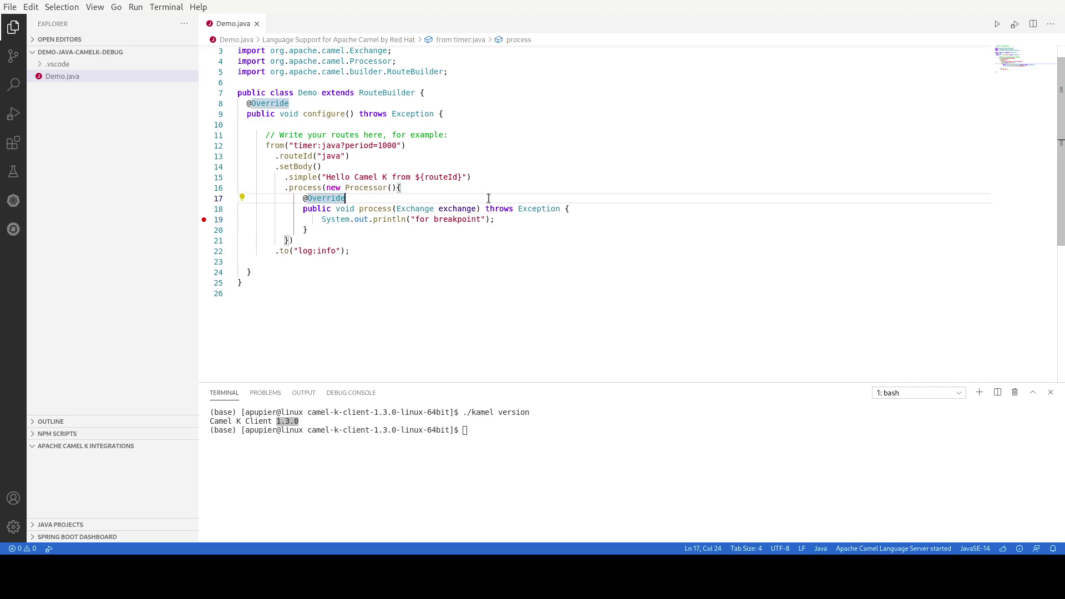
Start Demo.java as a Basic Apache Camel K integration named demo
key(ctrl+shift+p)
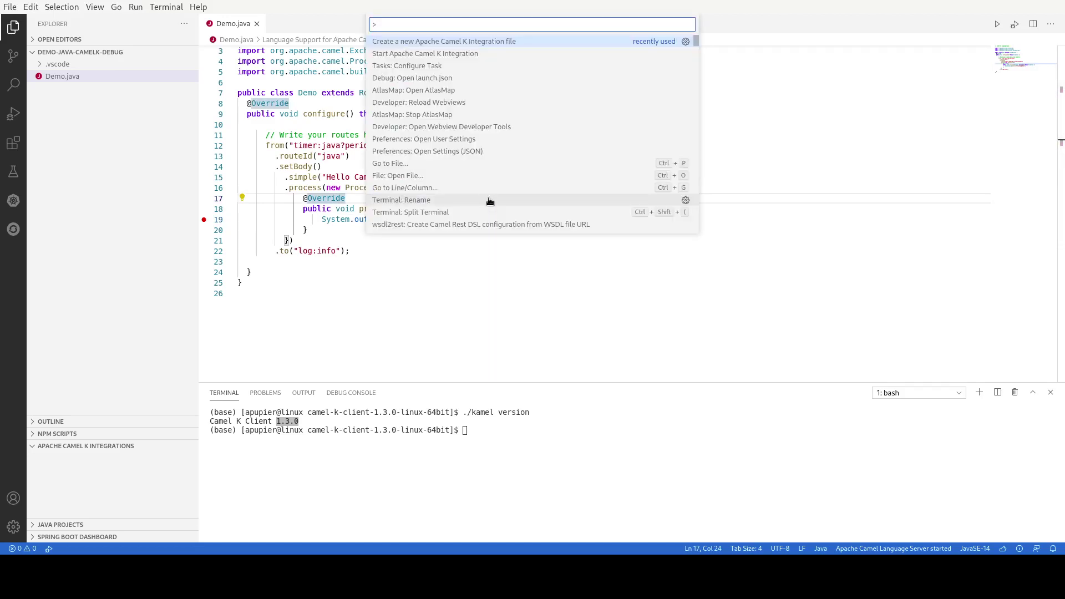
click(444, 56)
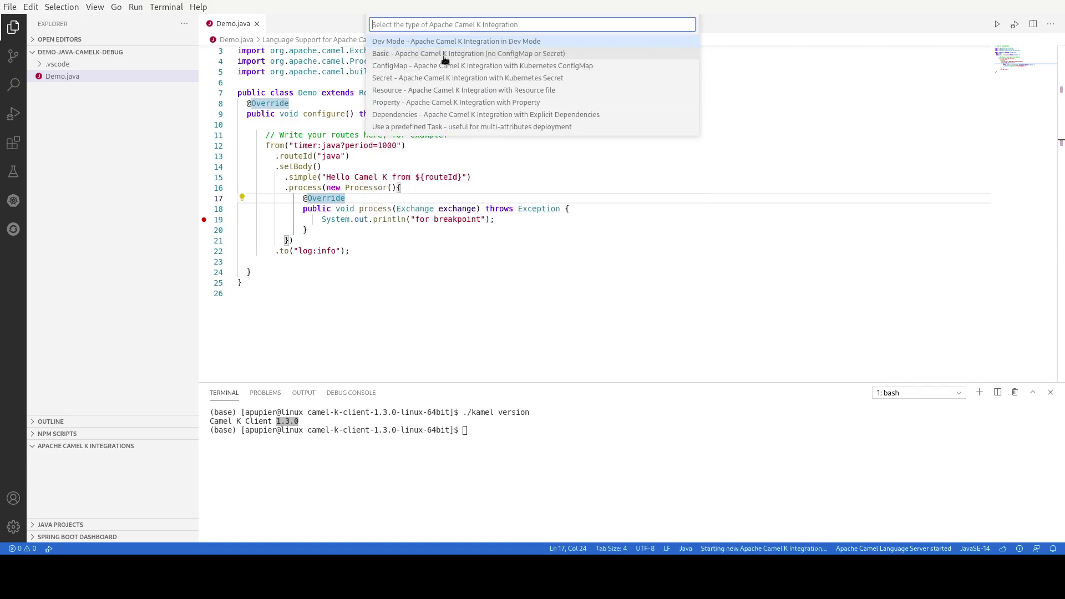
click(424, 56)
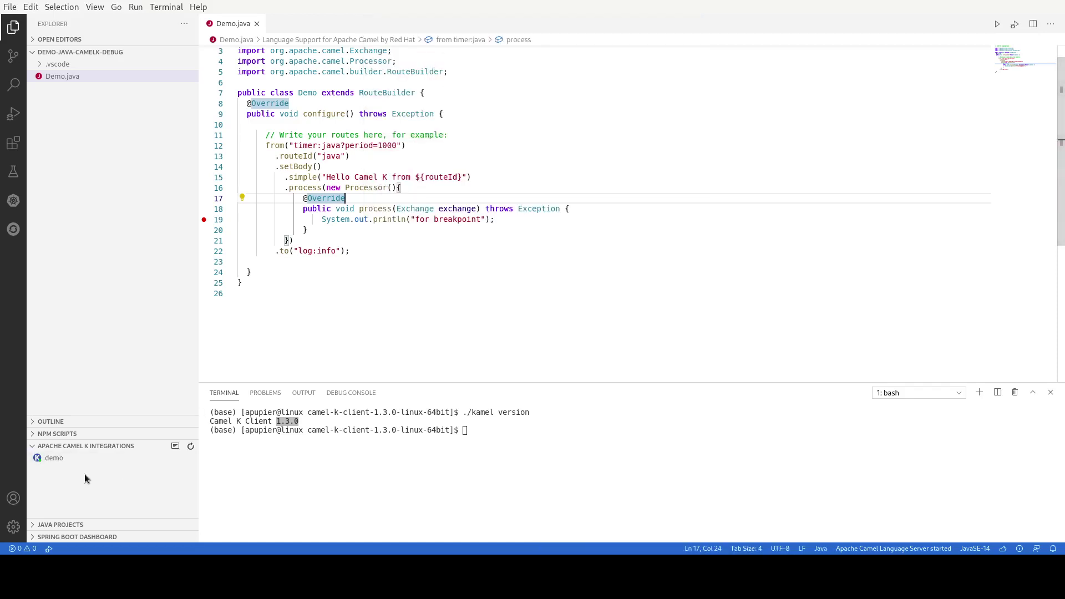
mouse_move(50, 459)
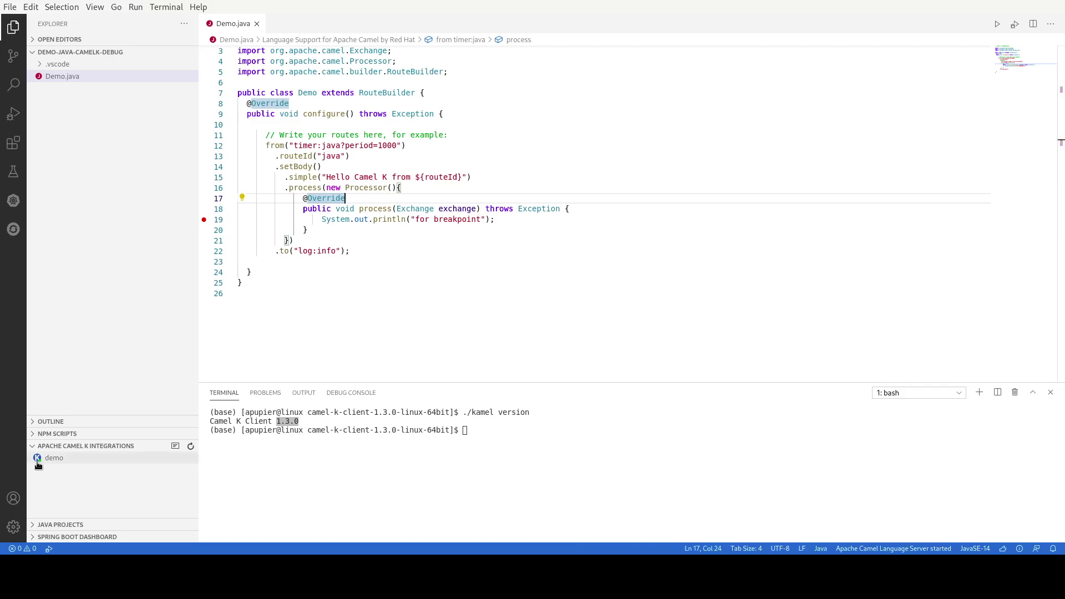
click(476, 434)
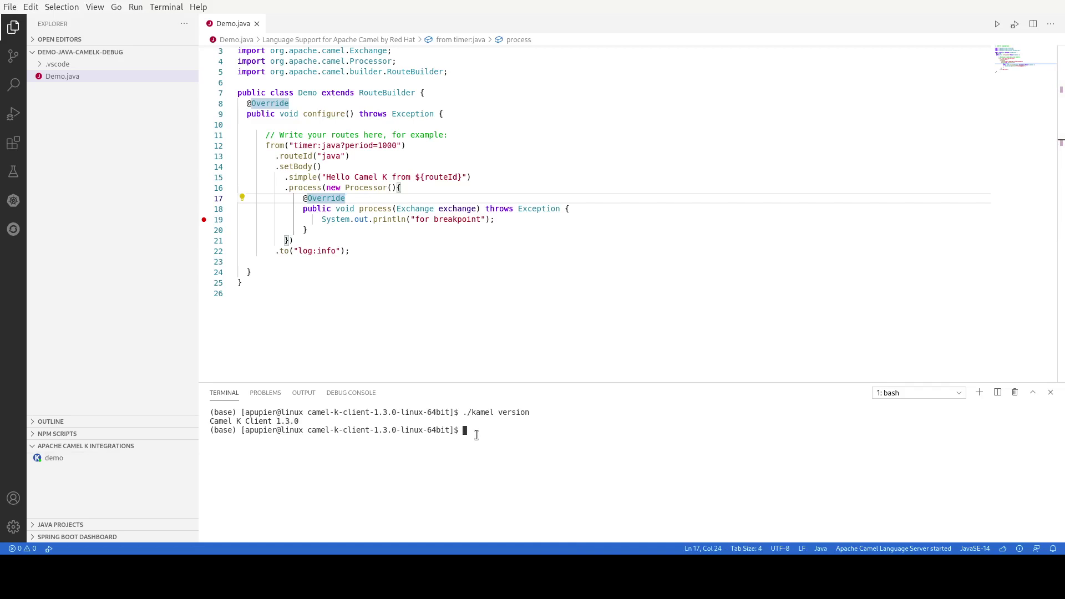
Run ./kamel debug demo so the integration waits for a debugger on port 5005
key(Up)
key(Up)
key(Down)
key(Up)
key(Down)
key(Up)
key(Return)
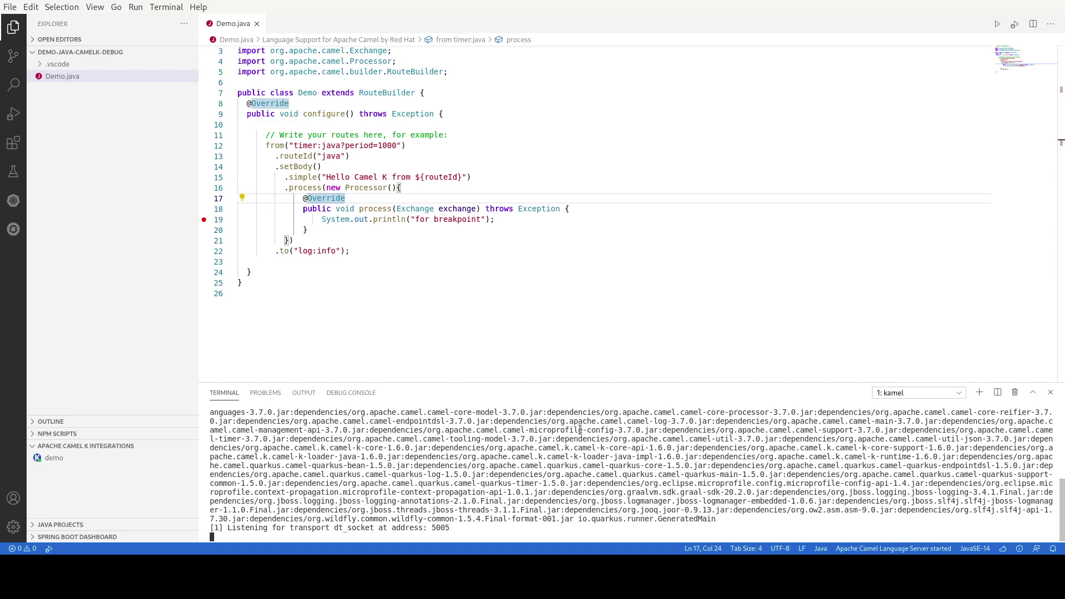
mouse_move(113, 208)
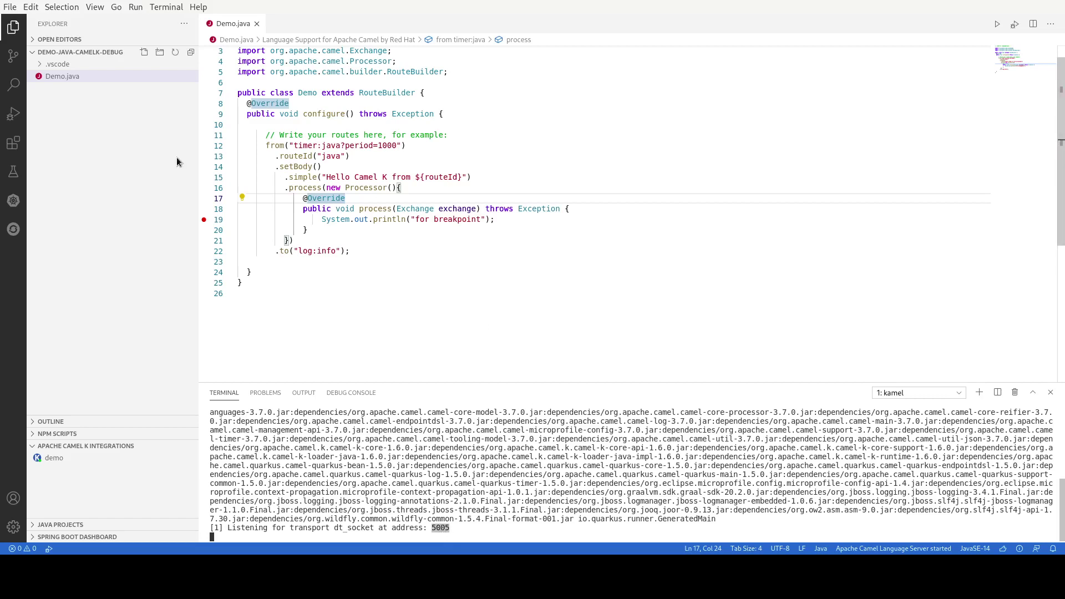
Create launch.json and replace its default configuration with the Java: Attach snippet
click(13, 114)
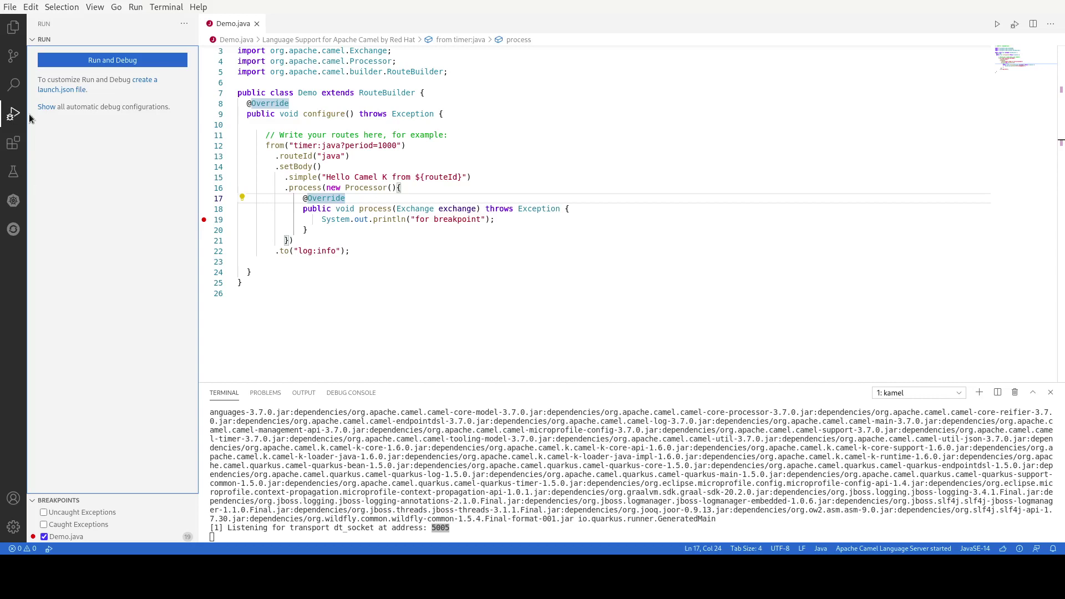
click(150, 80)
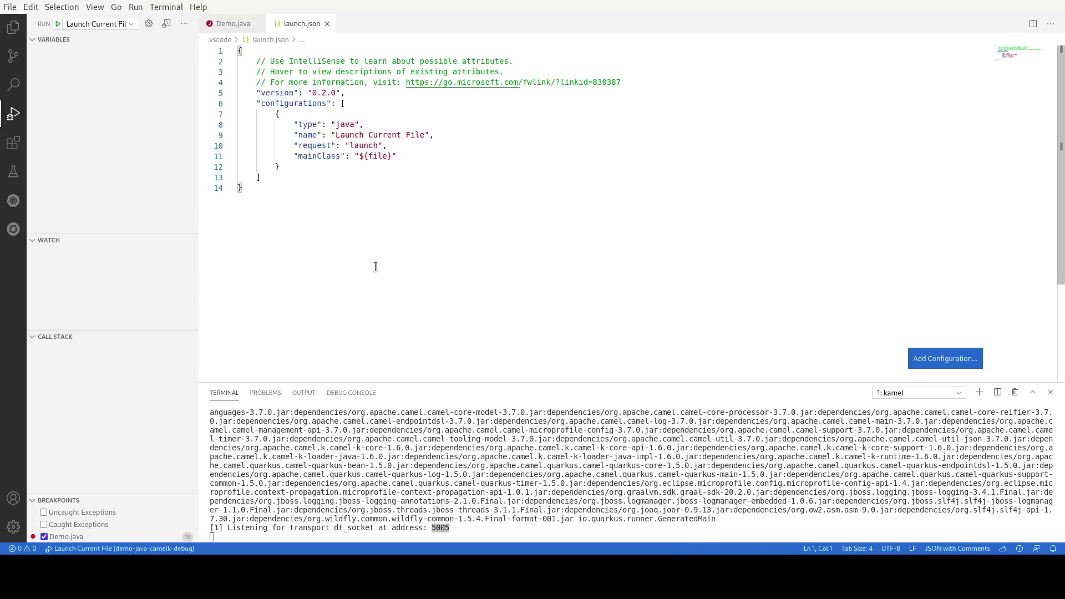
drag(305, 169, 275, 114)
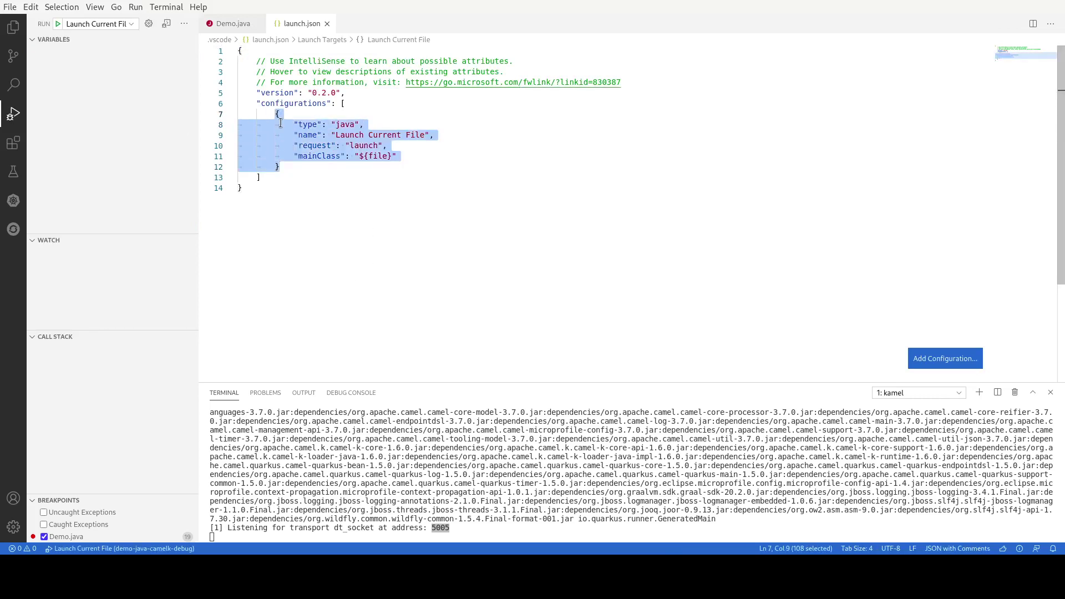
key(BackSpace)
key(ctrl+space)
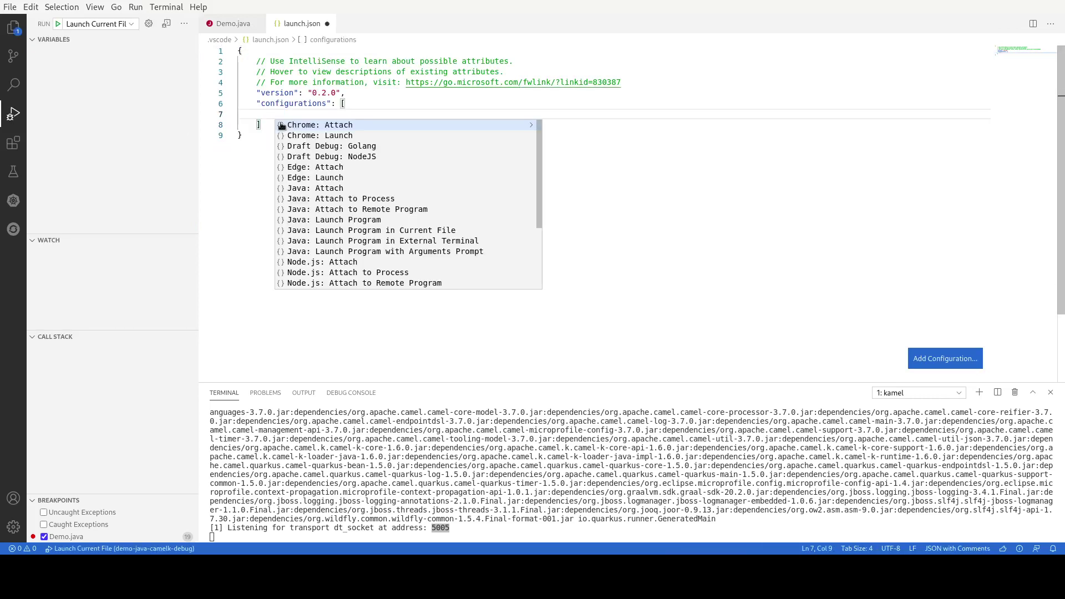
text(java)
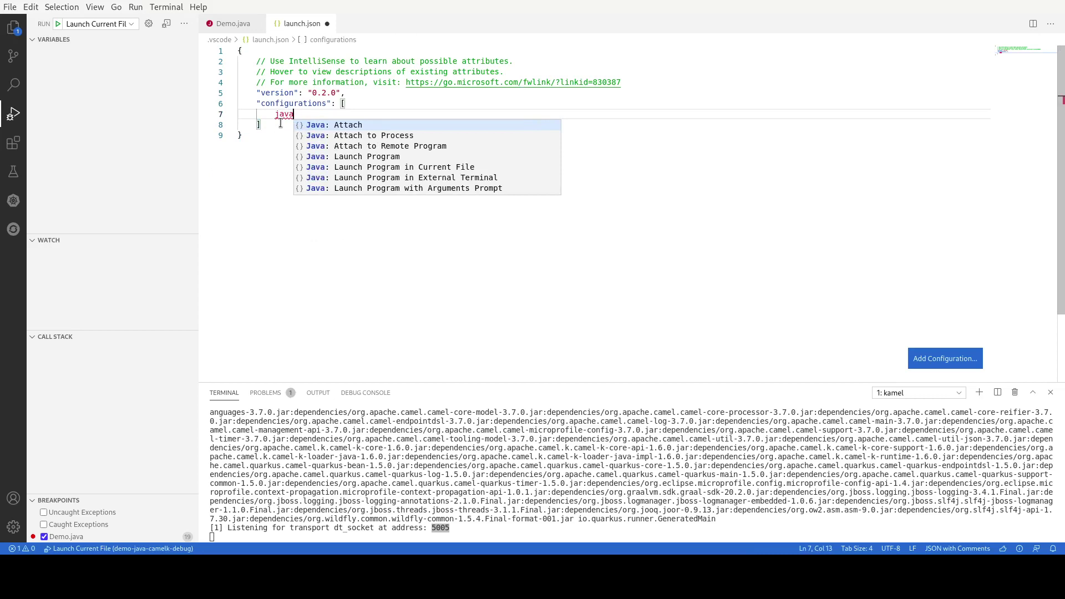
key(Return)
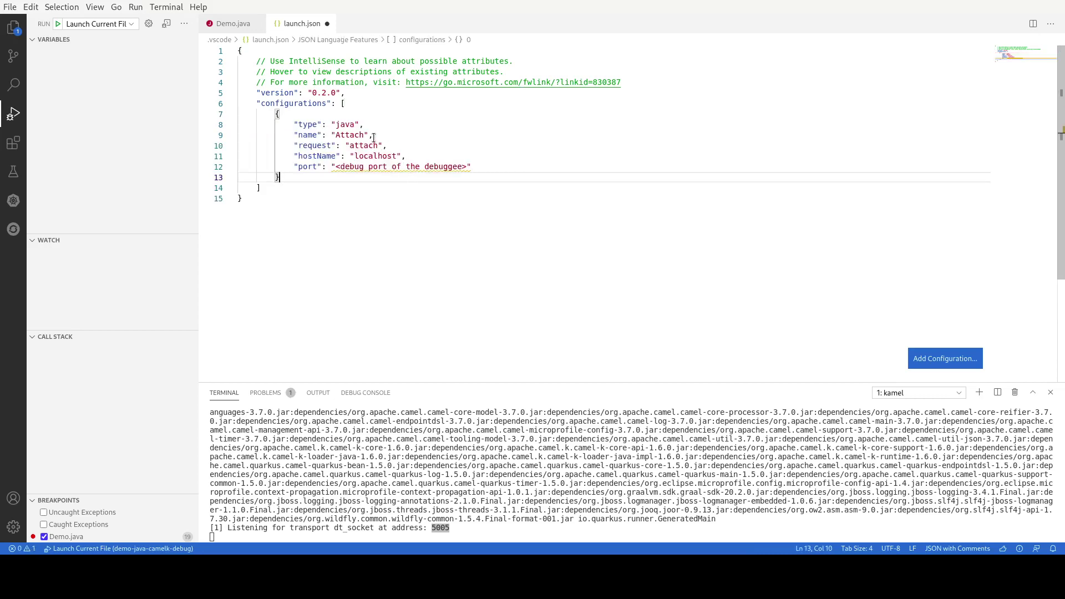
Name the configuration 'Attach Camel K', set port 5005, and save launch.json
click(366, 135)
text(Camel)
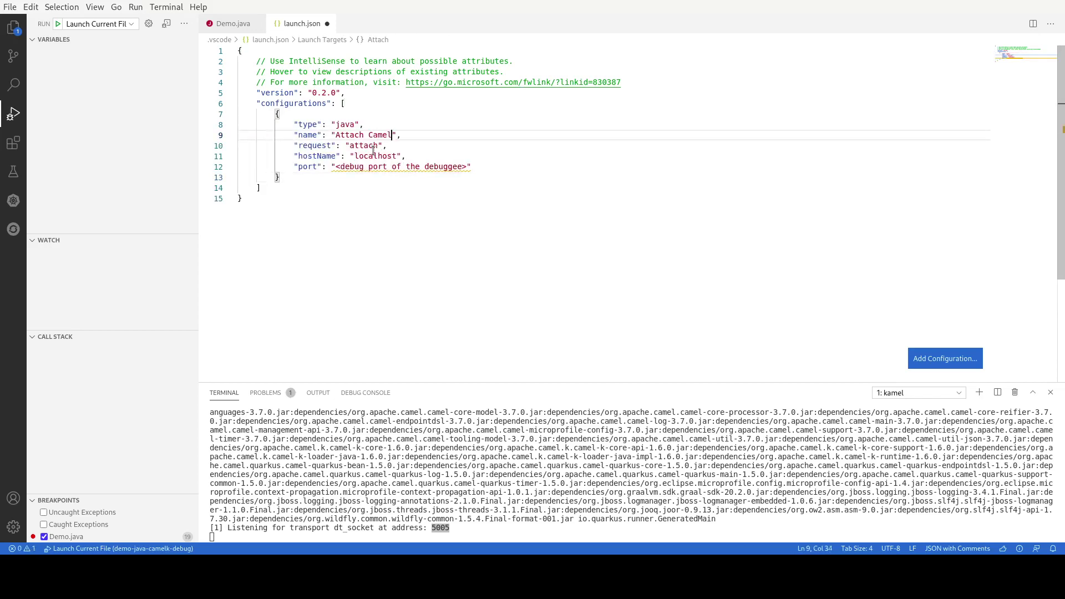
text( K)
drag(474, 167, 330, 167)
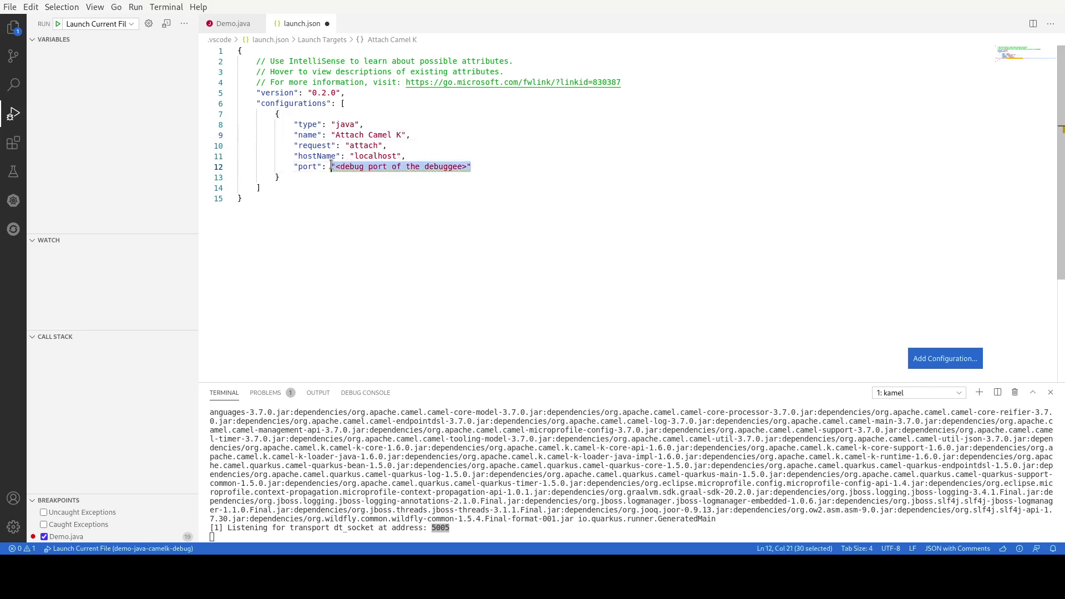
text(500)
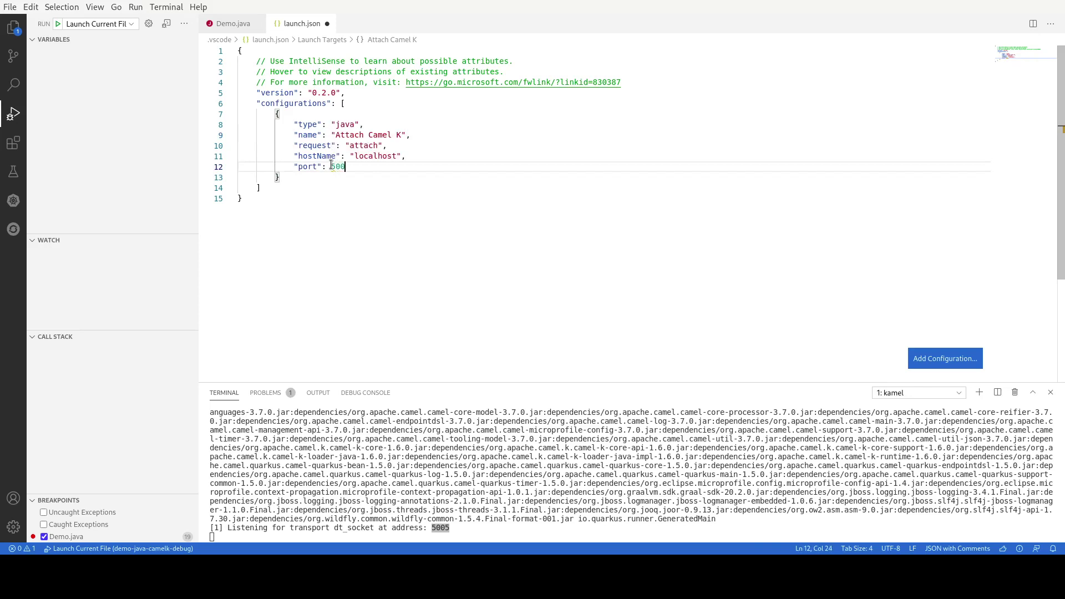
text(5)
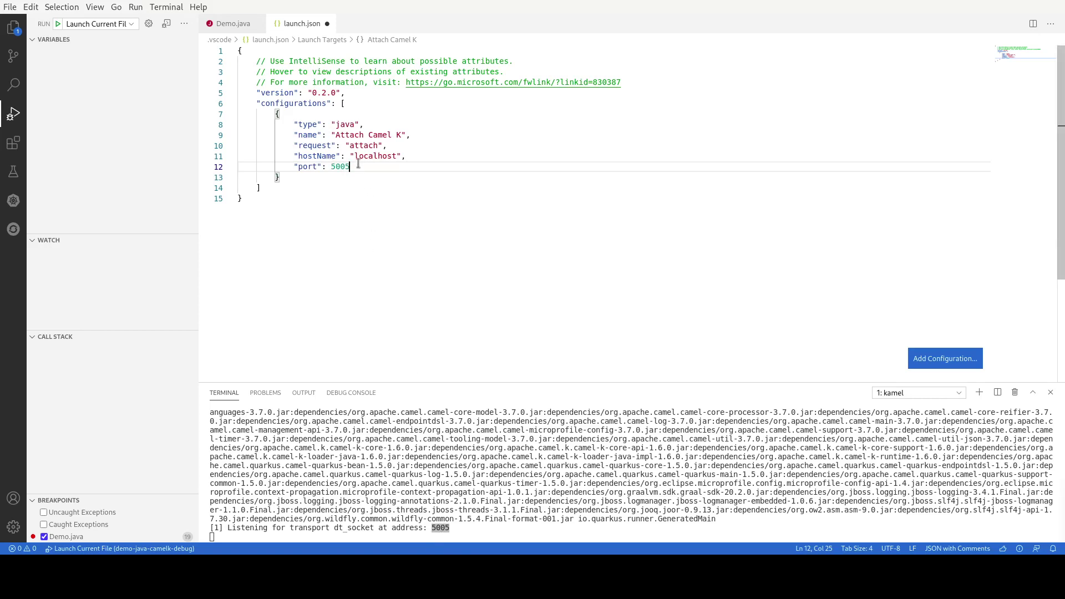
key(ctrl+s)
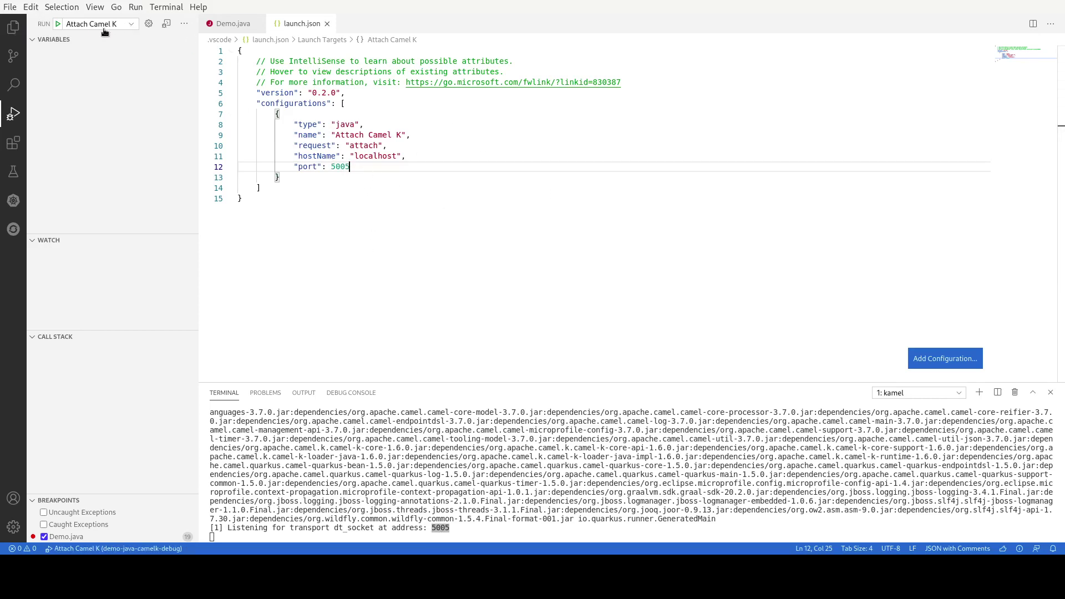
Launch the Attach Camel K session and expand arg0 at the line-19 breakpoint
click(58, 23)
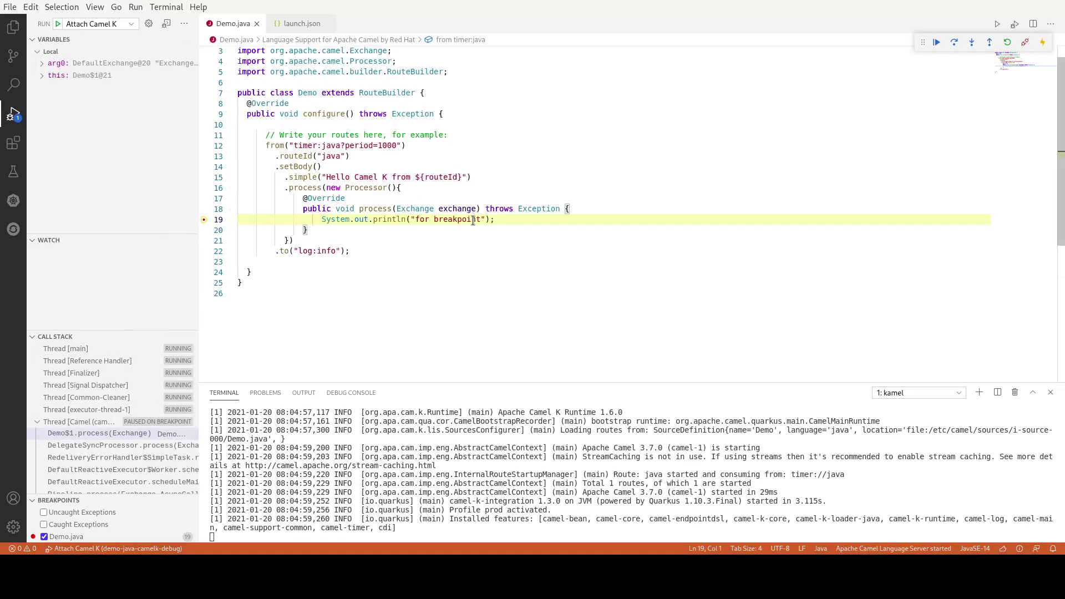
click(117, 66)
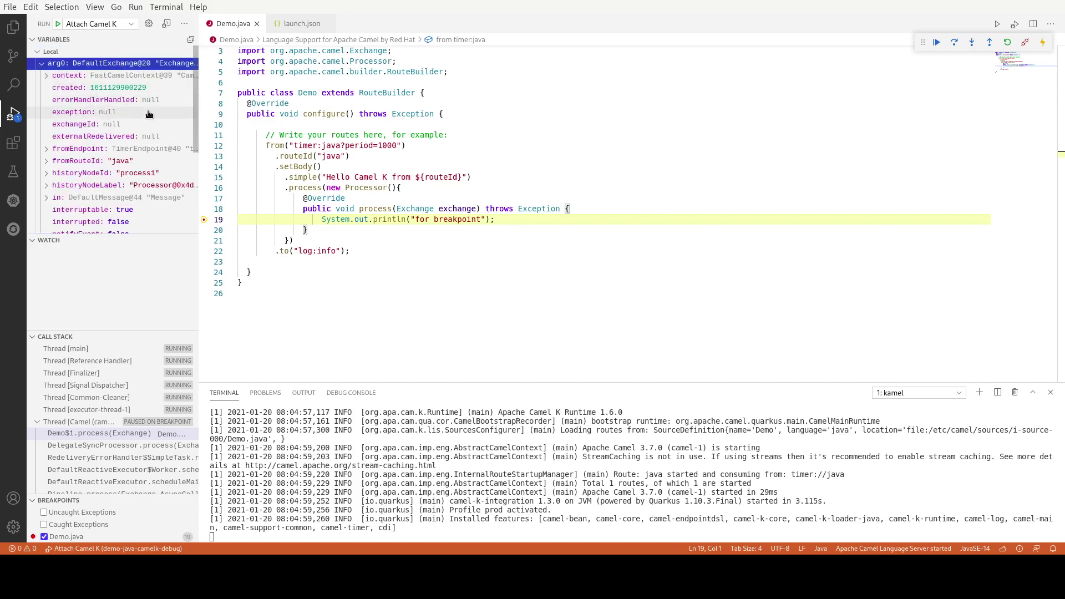
scroll(137, 191, down, 2)
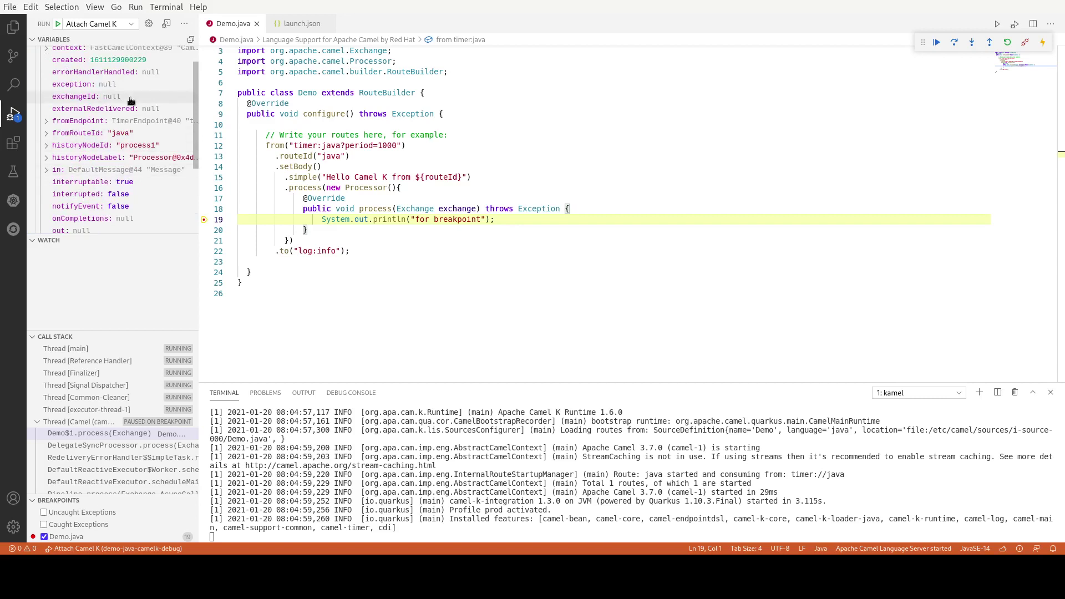
scroll(128, 167, down, 3)
scroll(129, 166, up, 2)
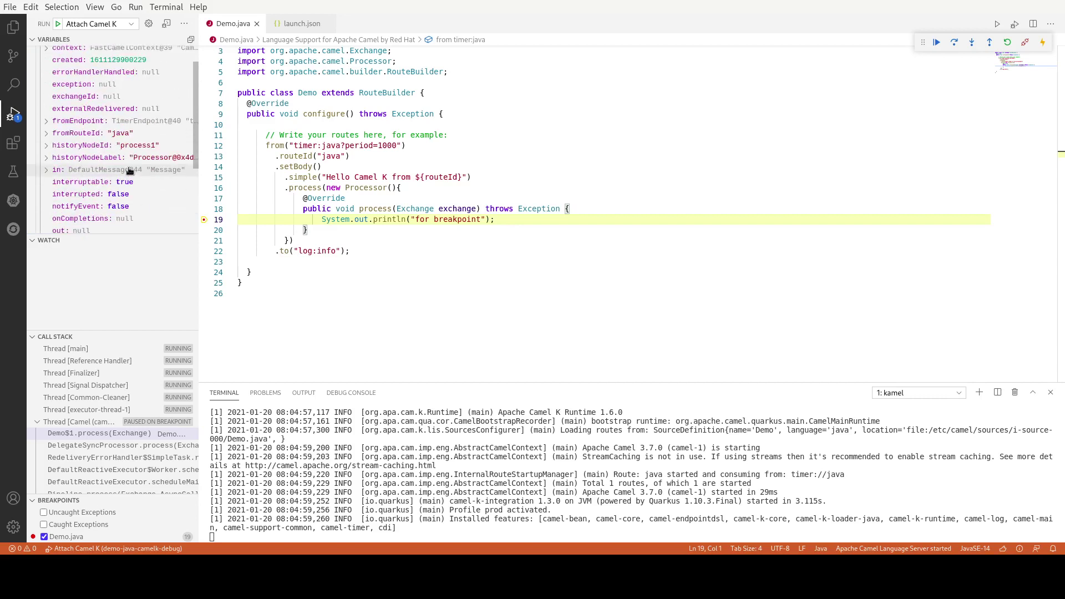
scroll(131, 170, up, 2)
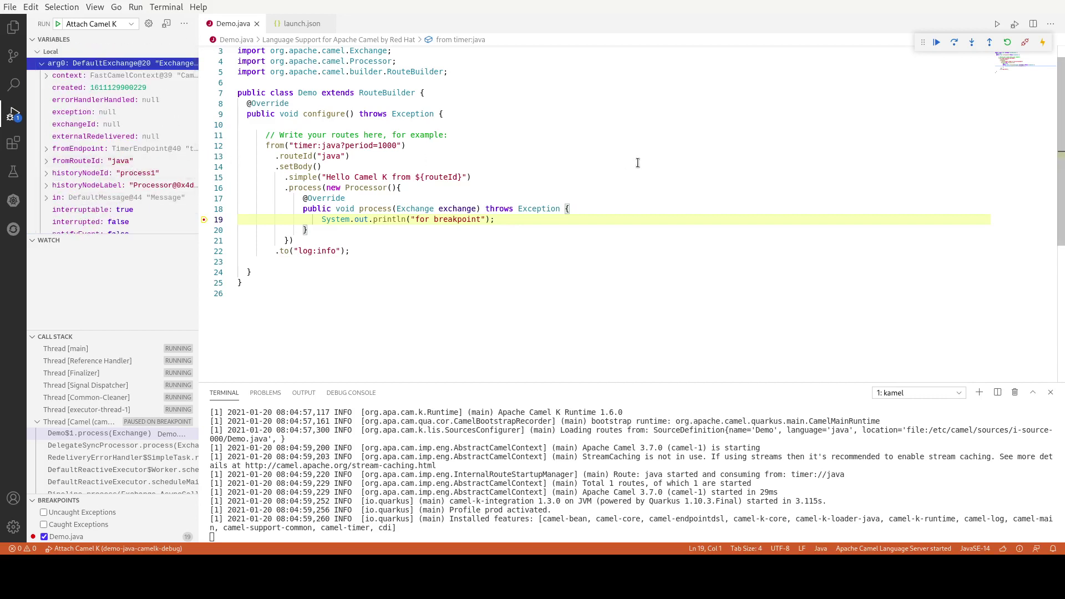